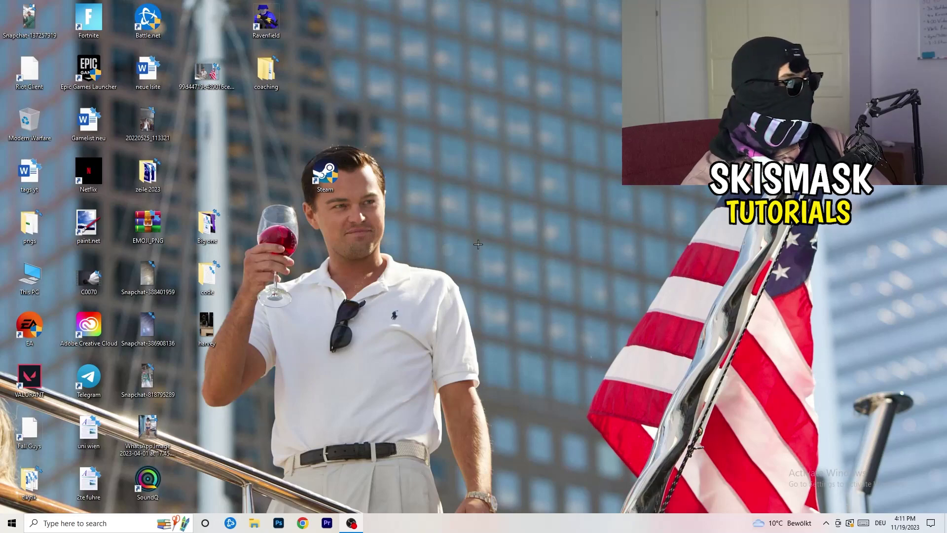
- Launch NVIDIA Control Panel from the desktop menu, landing on Adjust Image Settings with Preview
right_click(464, 216)
right_click(541, 160)
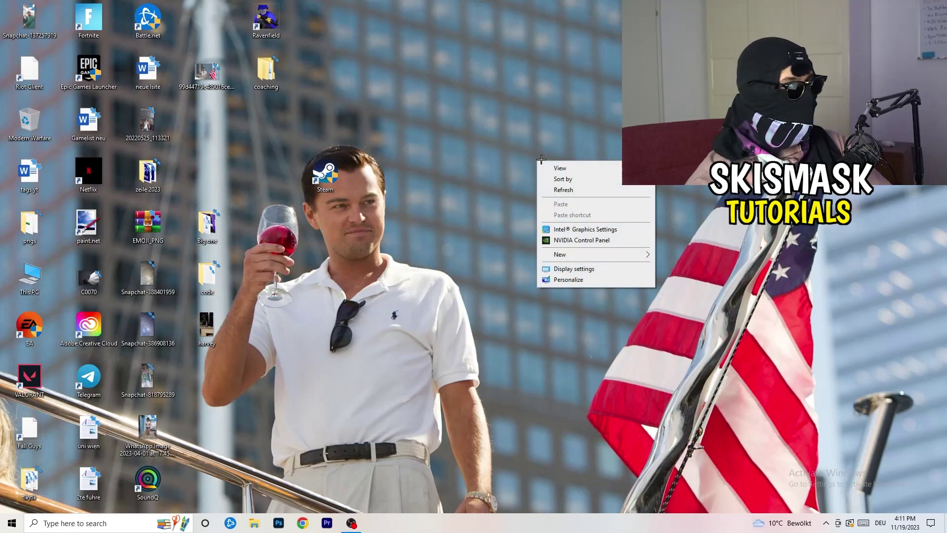
left_click(592, 239)
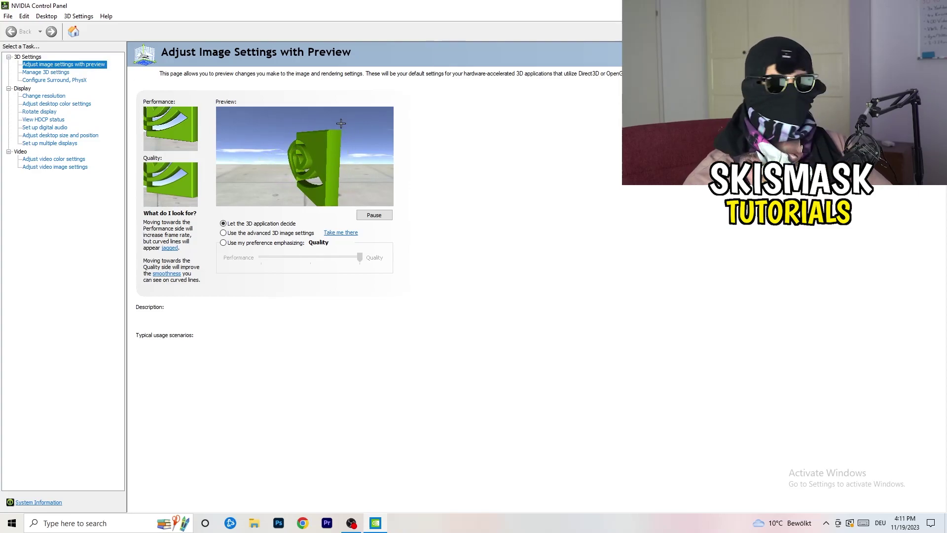
mouse_move(318, 242)
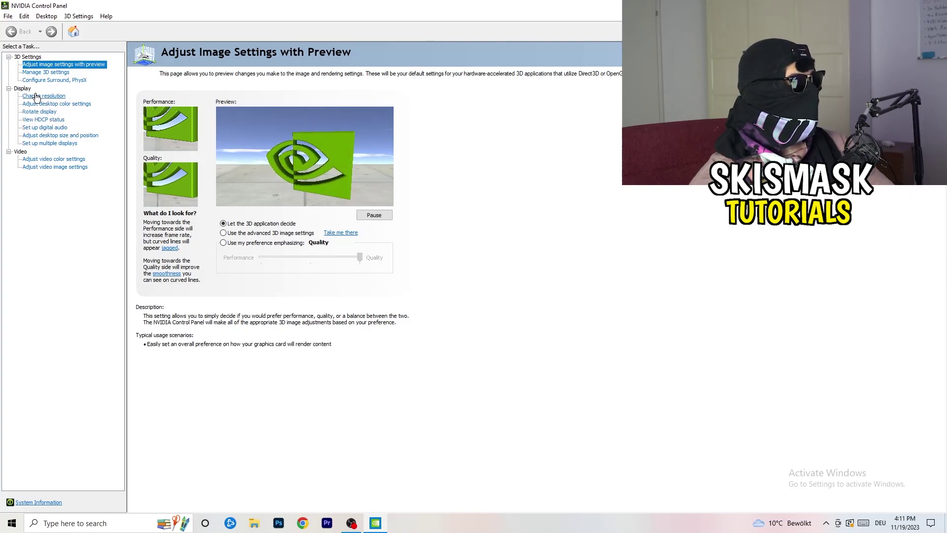
- Review the Change Resolution page, keeping 1920×1080 native at 60Hz
left_click(41, 96)
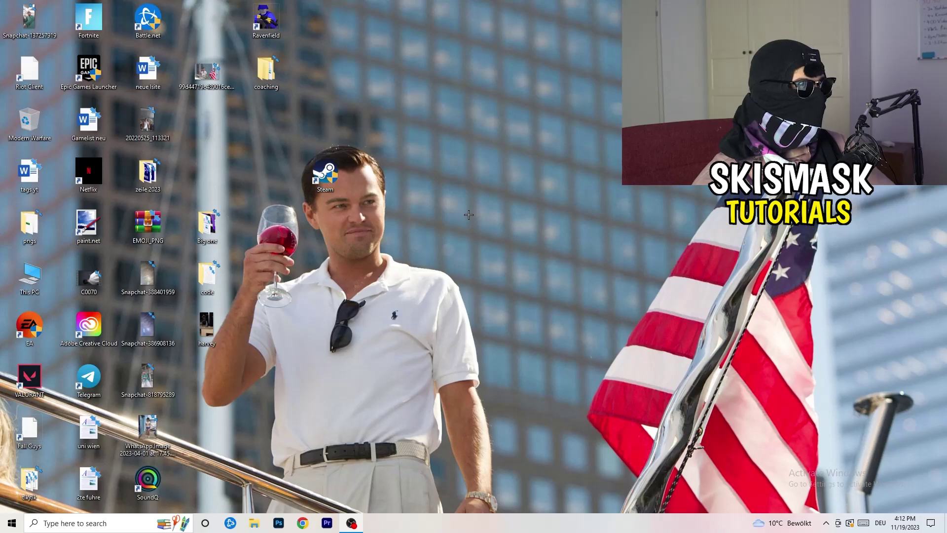
- Open Windows Settings on the System > Display page
key("super")
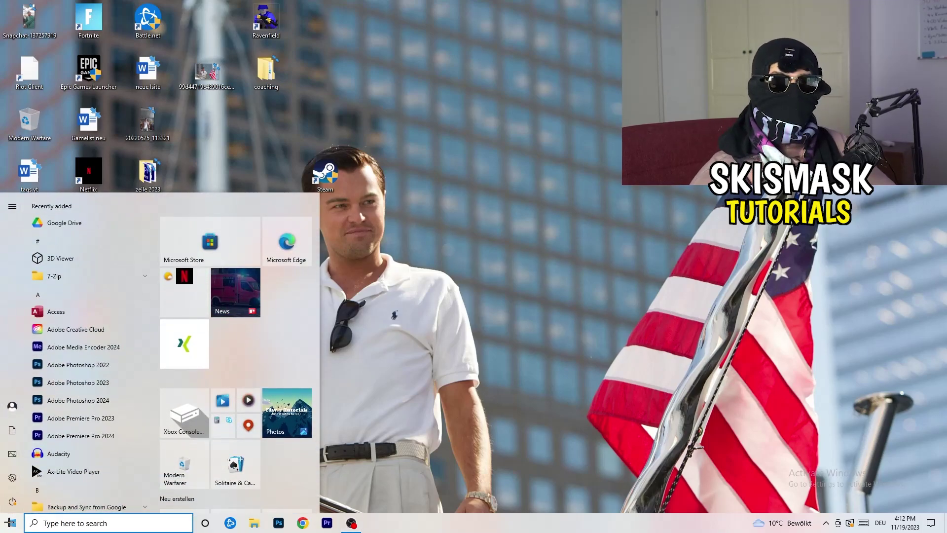
mouse_move(15, 478)
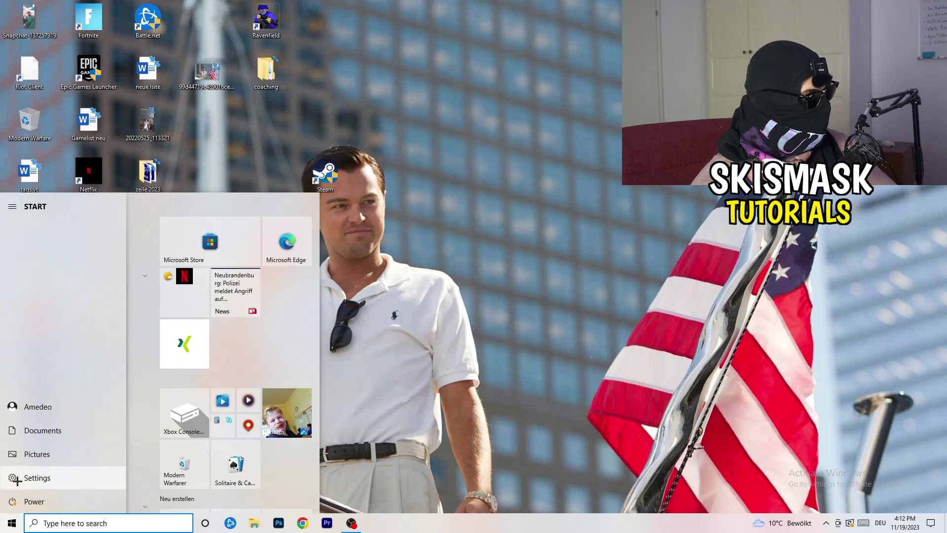
left_click(33, 479)
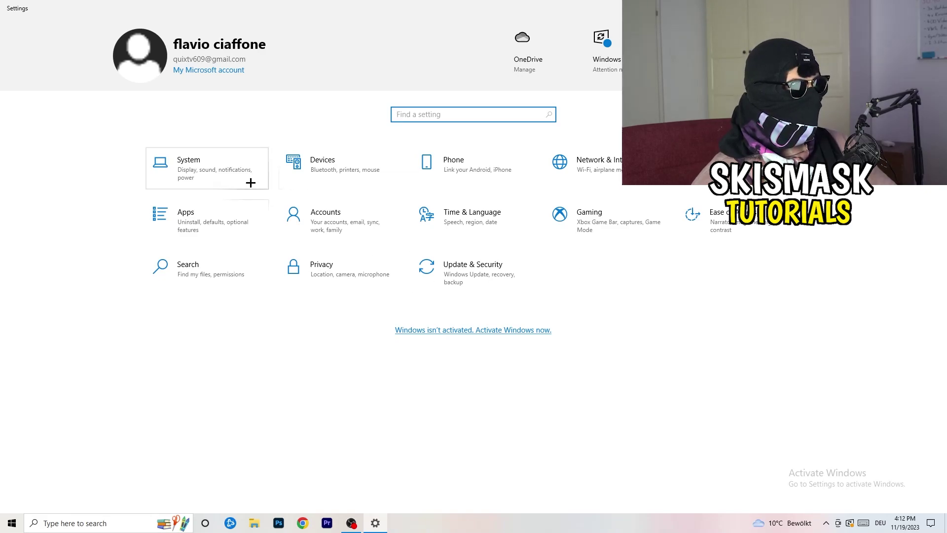
left_click(232, 171)
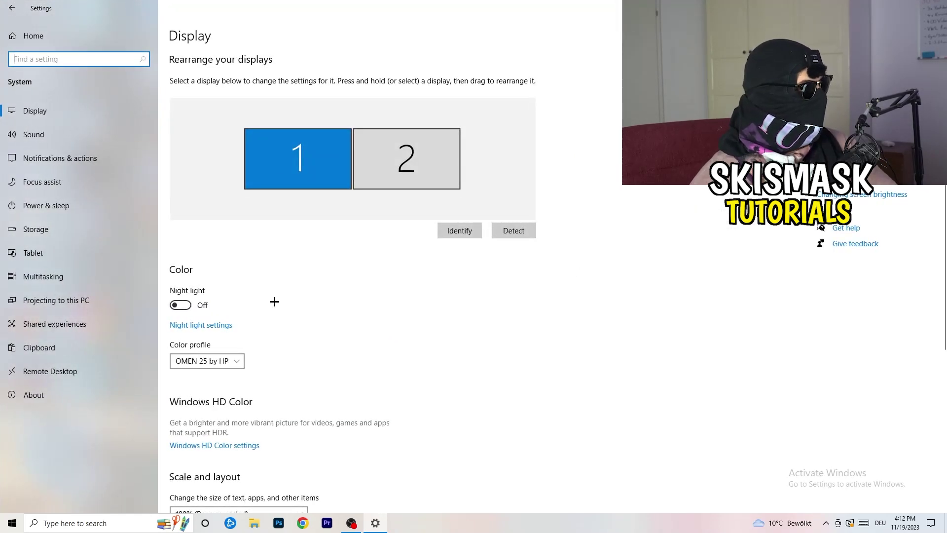
left_click(298, 45)
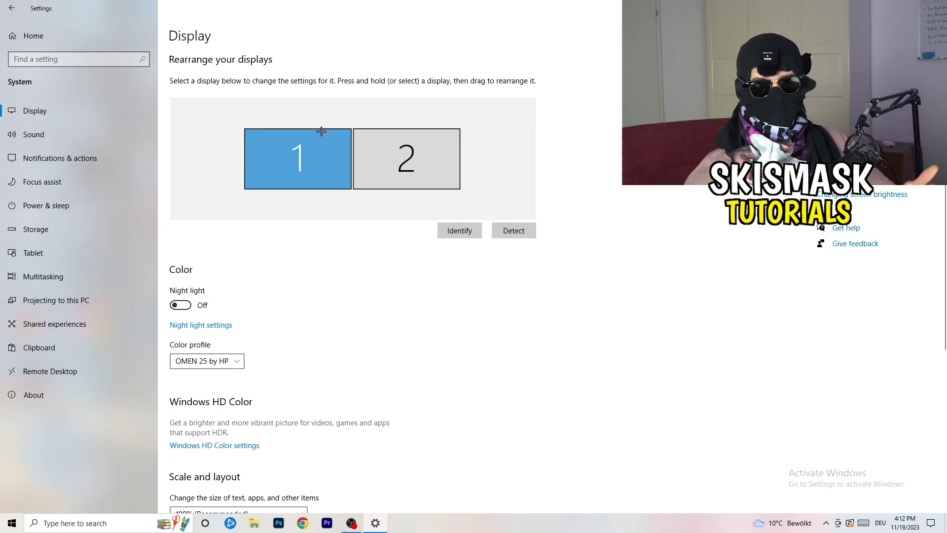
scroll(310, 235, "down", 3)
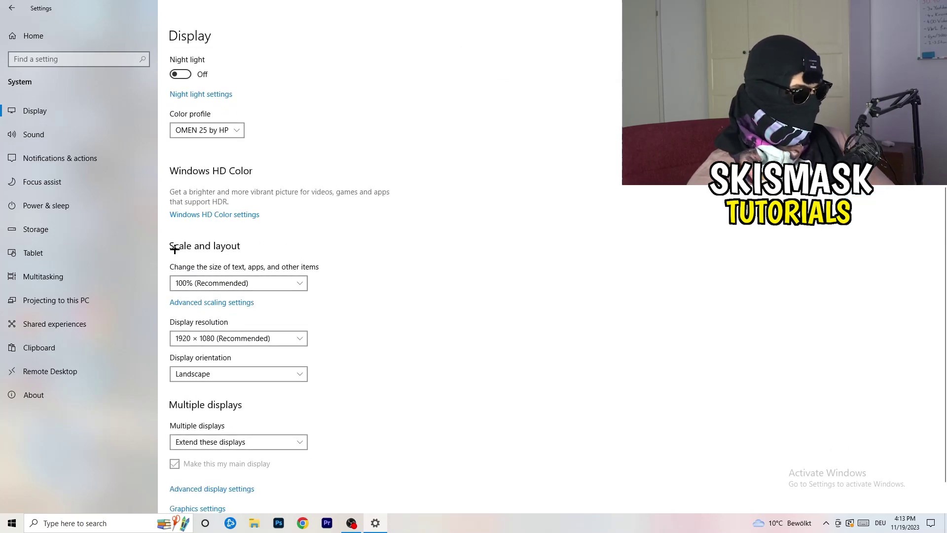
- Keep display scaling at 100% and resolution at 1920 × 1080
left_click(273, 287)
left_click(490, 306)
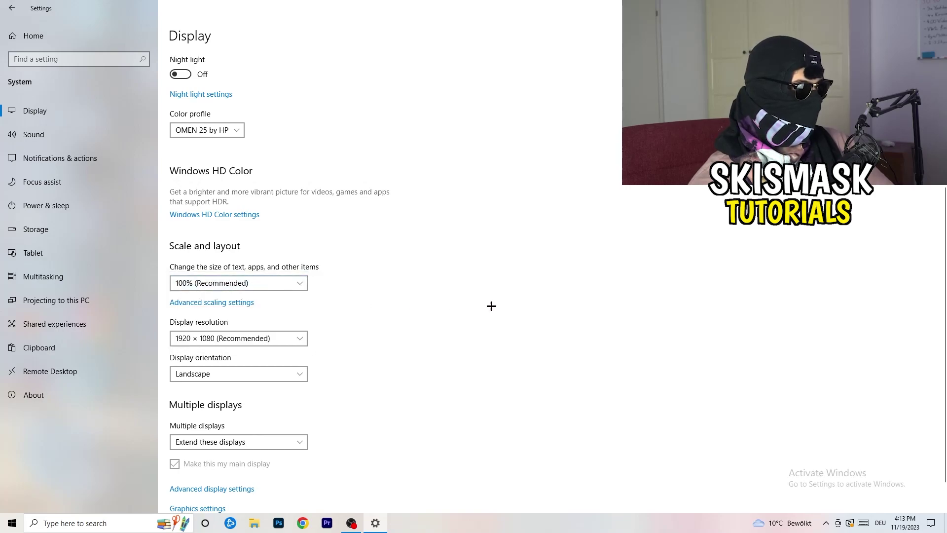
left_click(289, 287)
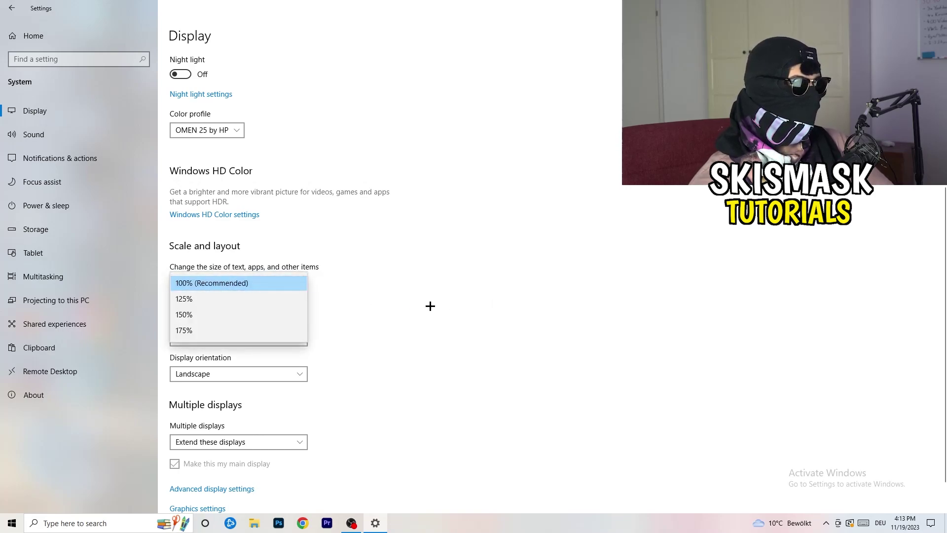
left_click(430, 305)
scroll(393, 308, "down", 1)
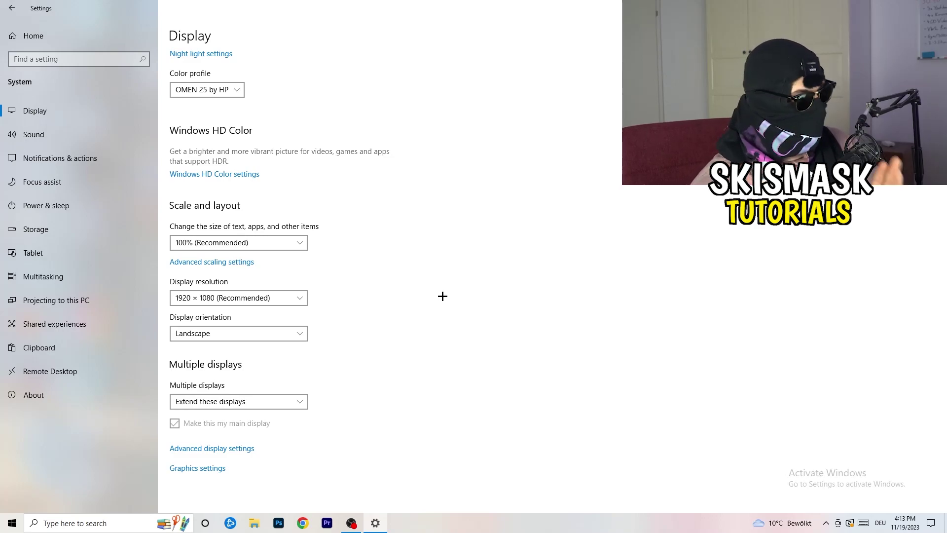
left_click(300, 298)
left_click(373, 280)
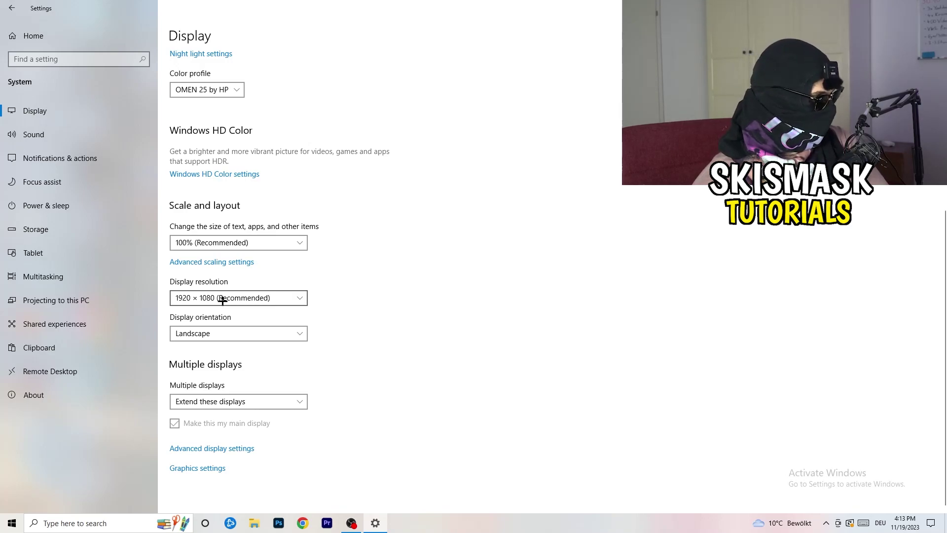
- Go to Power & sleep and reveal all power plans, with Balanced still selected
left_click(68, 205)
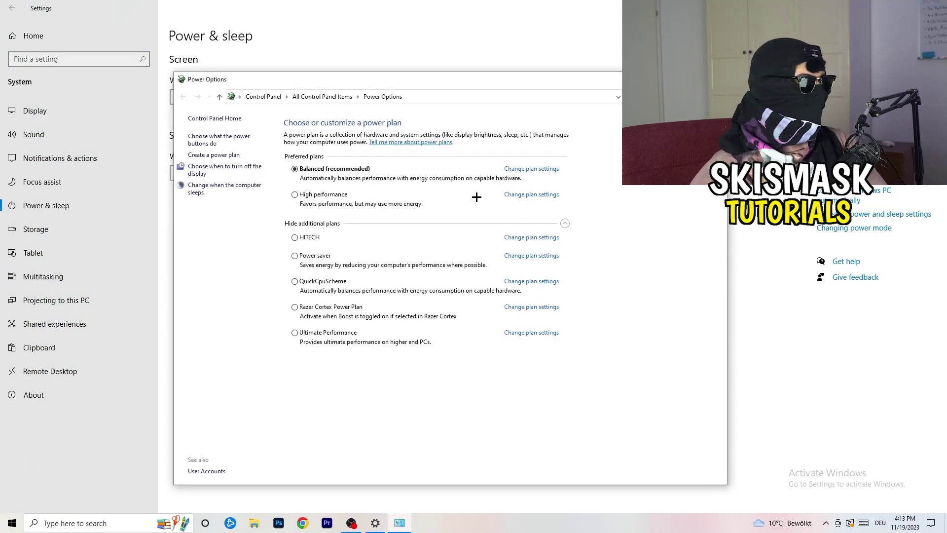
double_click(565, 223)
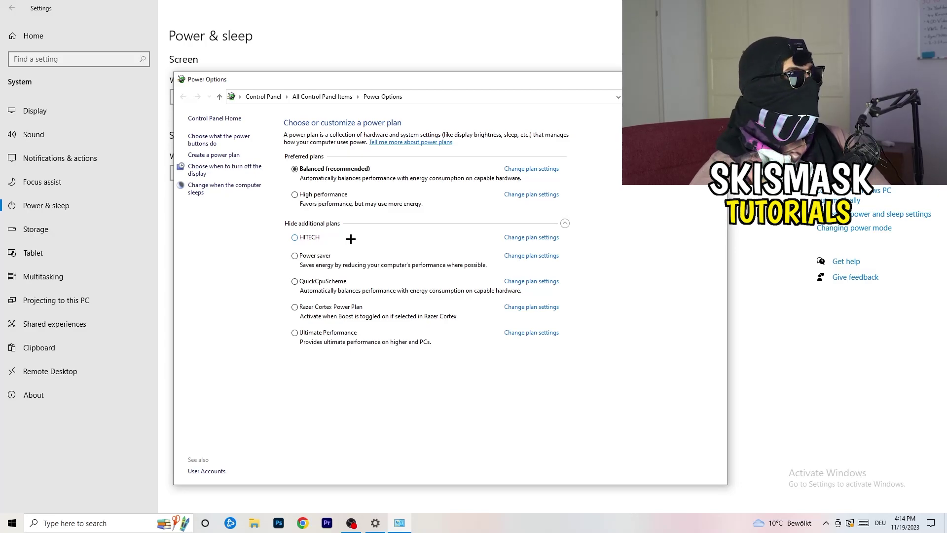
- Close Power Options and keep Storage Sense running every week
left_click(710, 80)
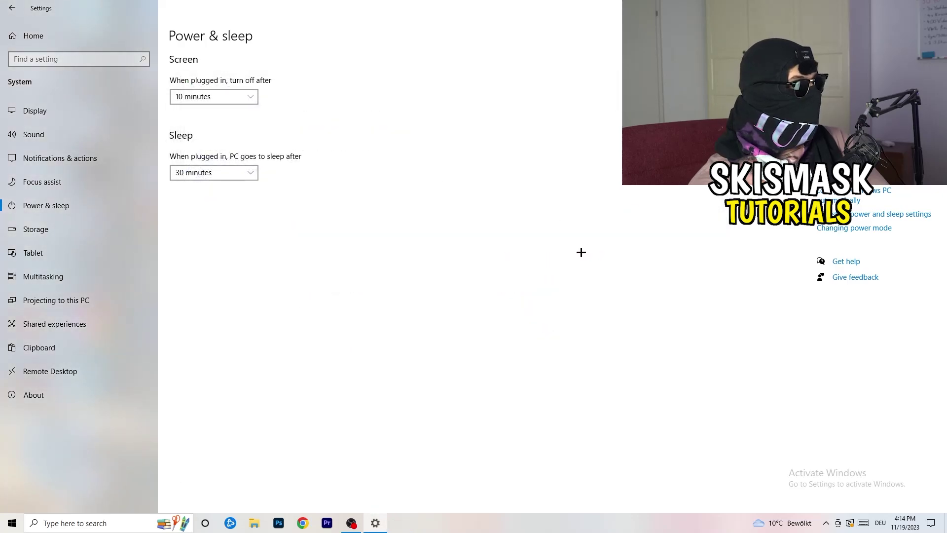
left_click(96, 231)
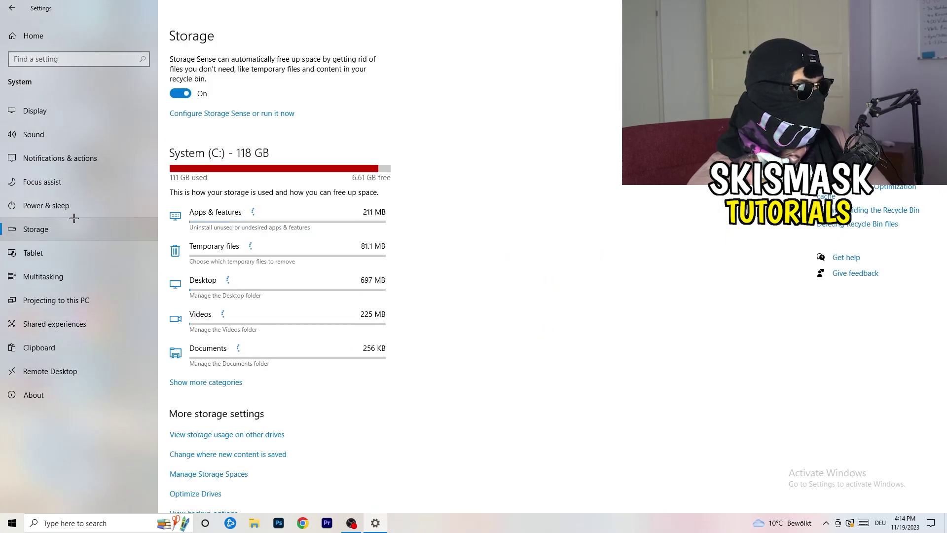
left_click(224, 113)
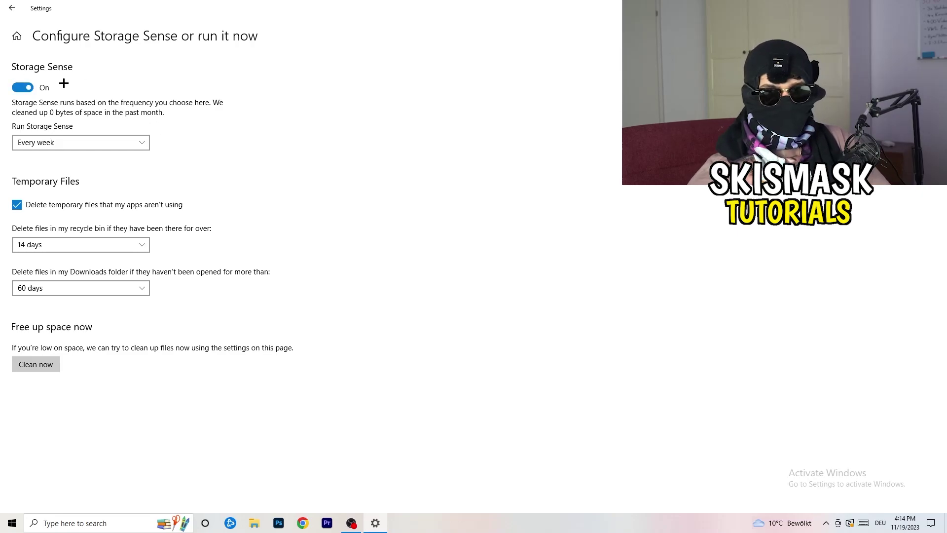
left_click(102, 141)
left_click(227, 144)
left_click(67, 142)
left_click(323, 139)
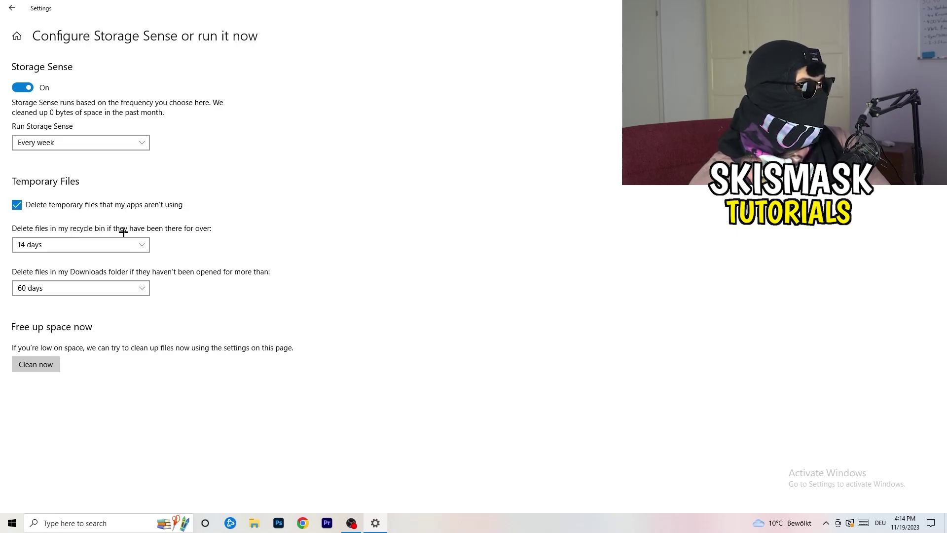
- Keep recycle bin cleanup at 14 days and Downloads at 60 days, then return home
left_click(141, 245)
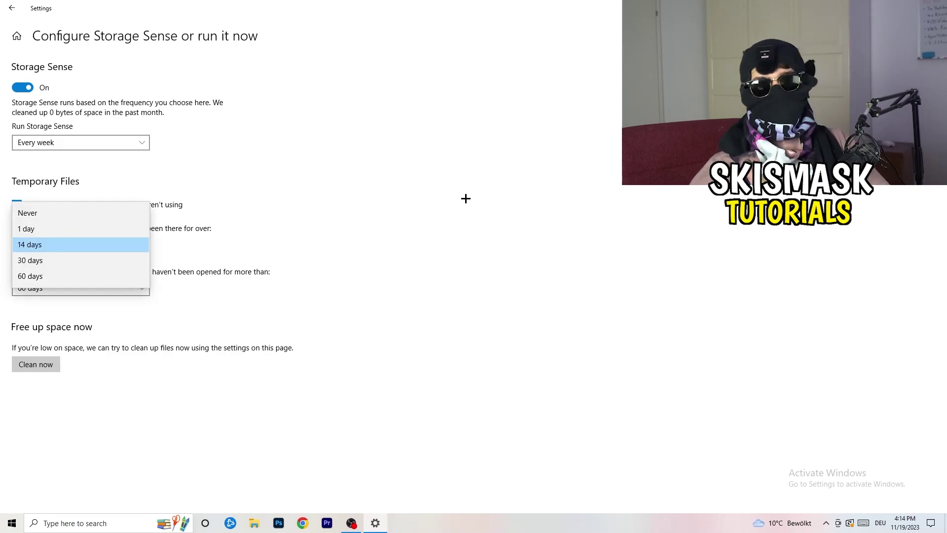
left_click(417, 220)
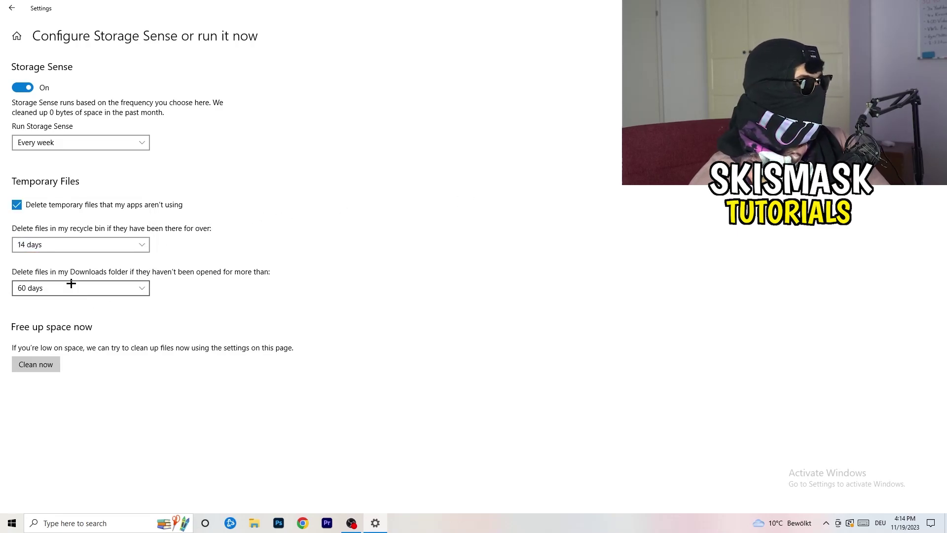
left_click(127, 288)
left_click(448, 220)
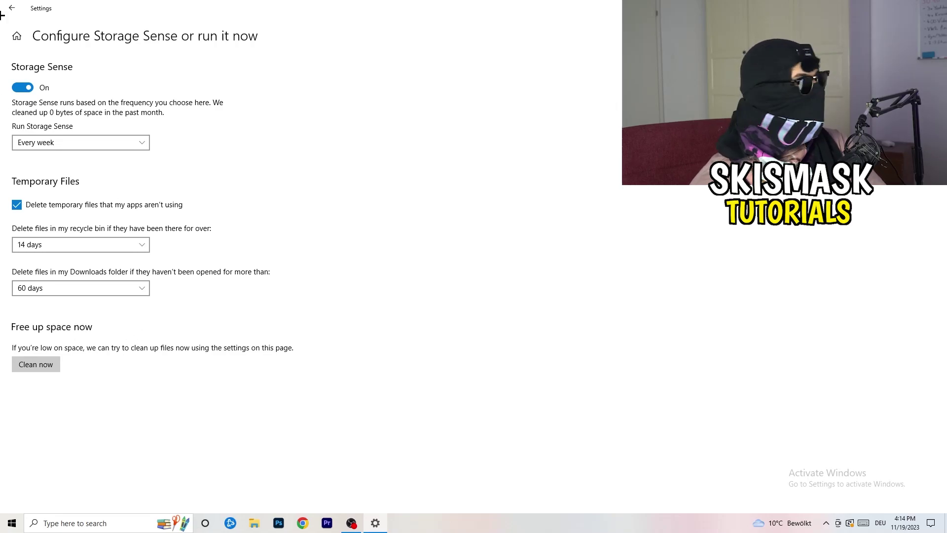
left_click(11, 8)
left_click(11, 8)
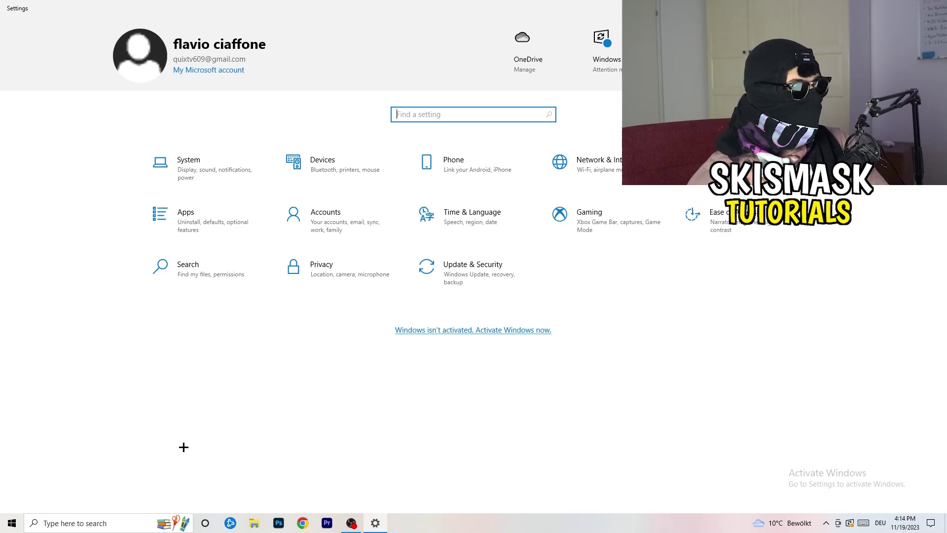
- Confirm Game Mode is On in Gaming settings, then close Settings with Alt+F4
left_click(626, 222)
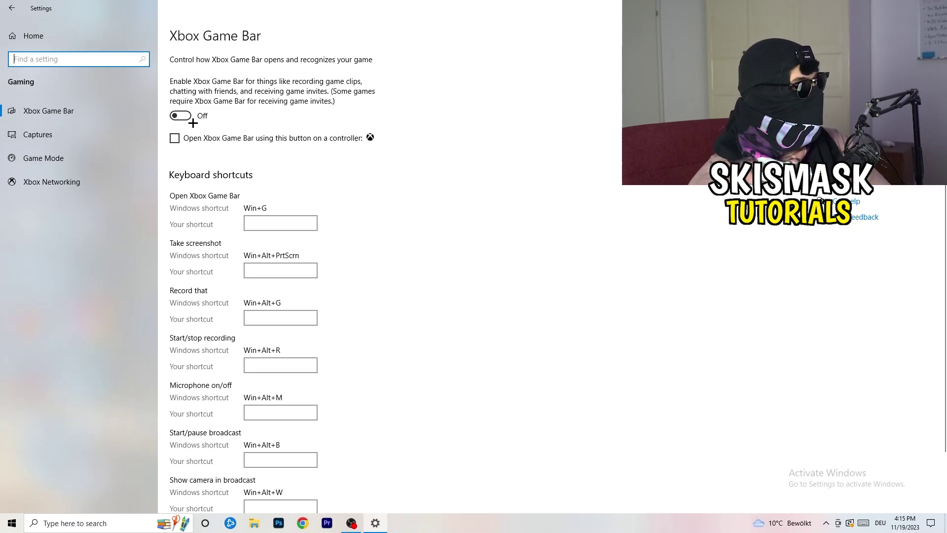
left_click(37, 133)
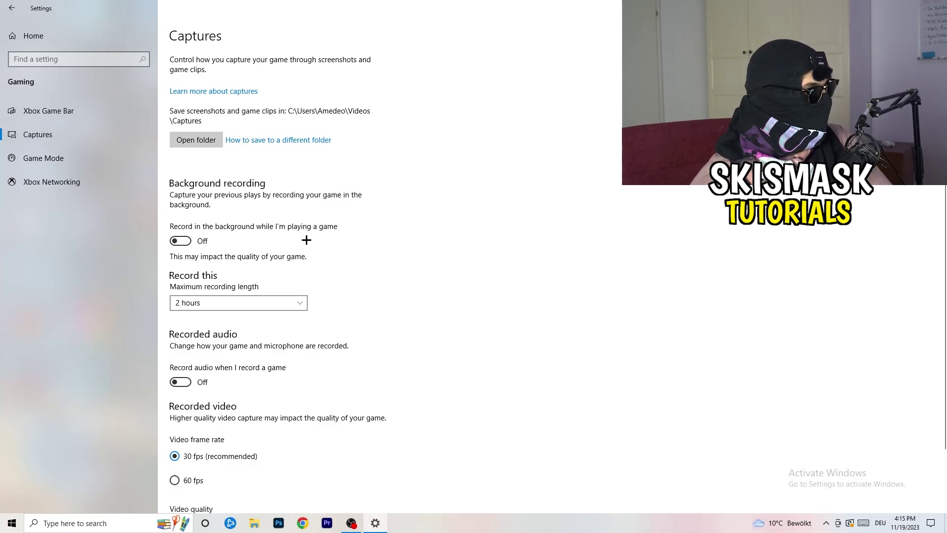
scroll(306, 240, "down", 2)
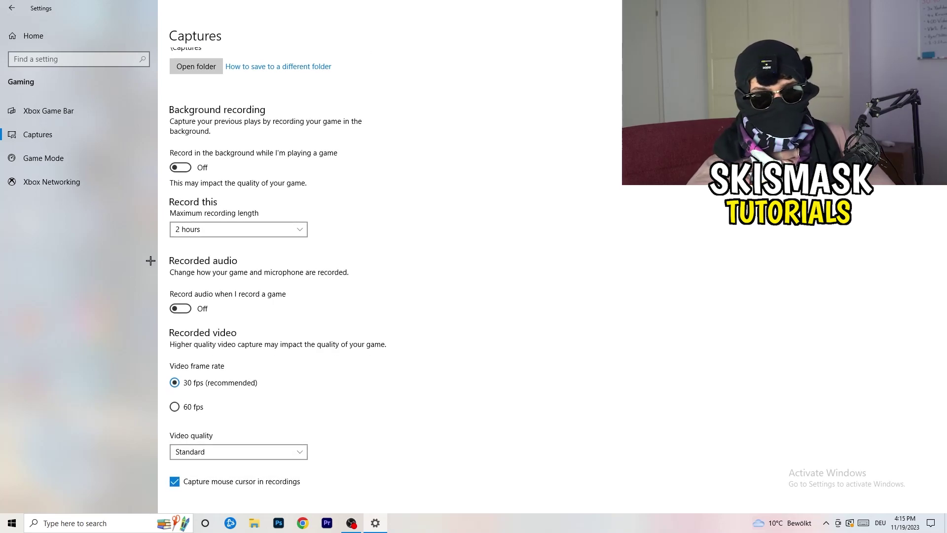
left_click(85, 165)
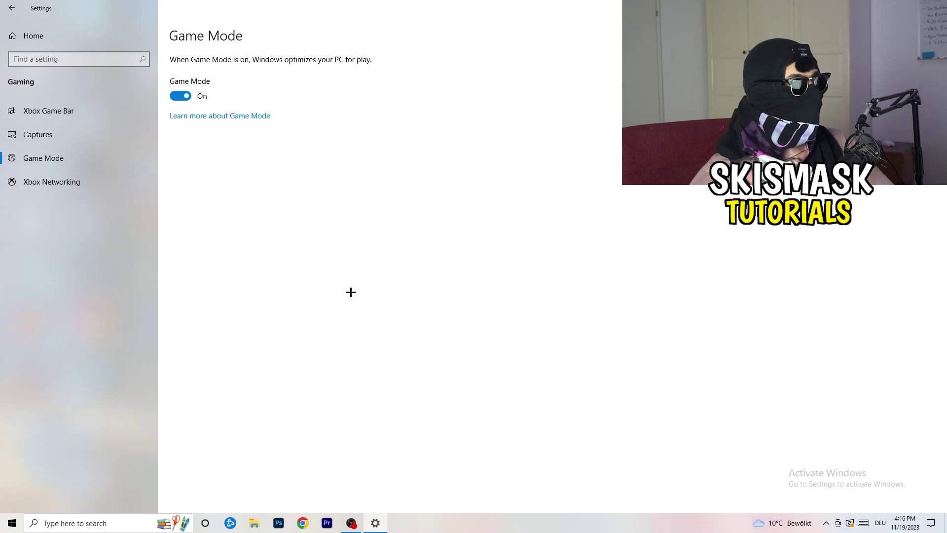
key("alt+F4")
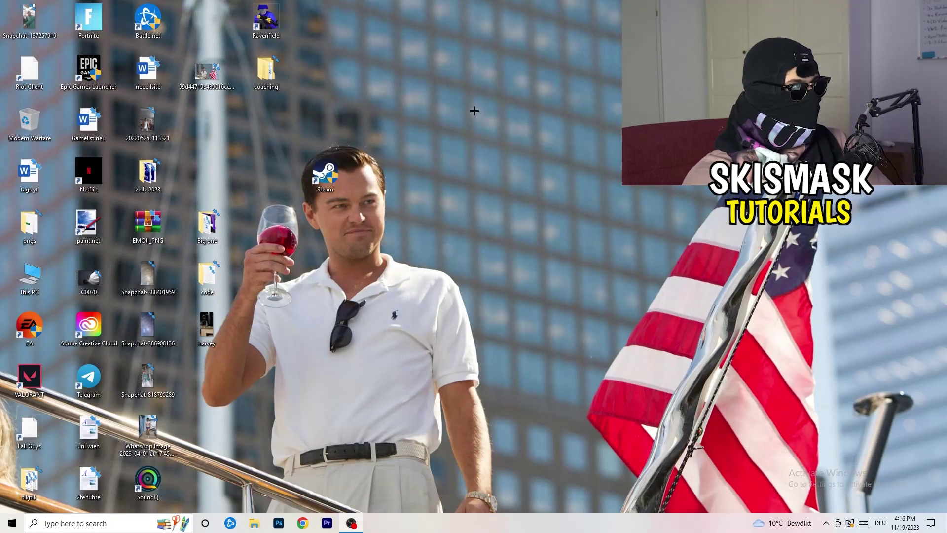
- Set the Steam shortcut's compatibility mode to Windows 8 in its Properties
left_click_drag(325, 173, 503, 178)
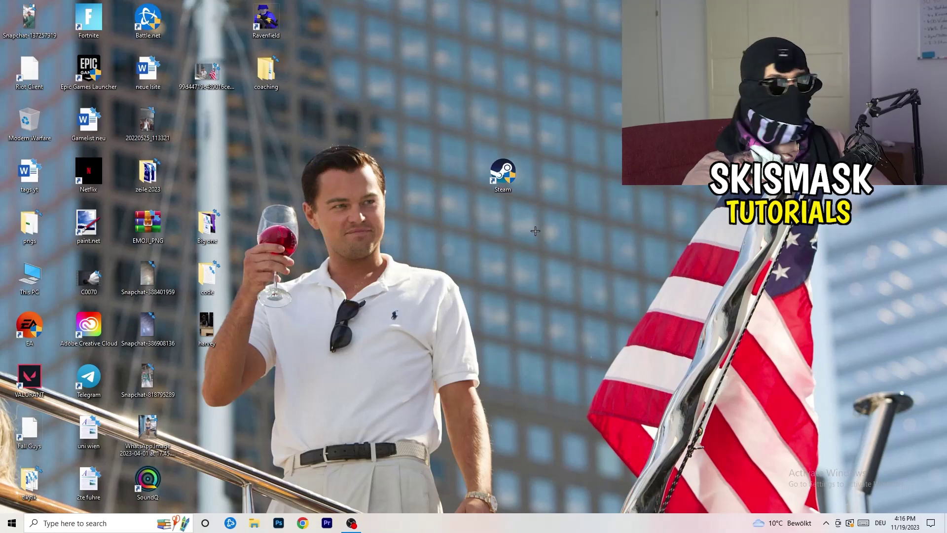
left_click_drag(502, 174, 443, 176)
right_click(451, 171)
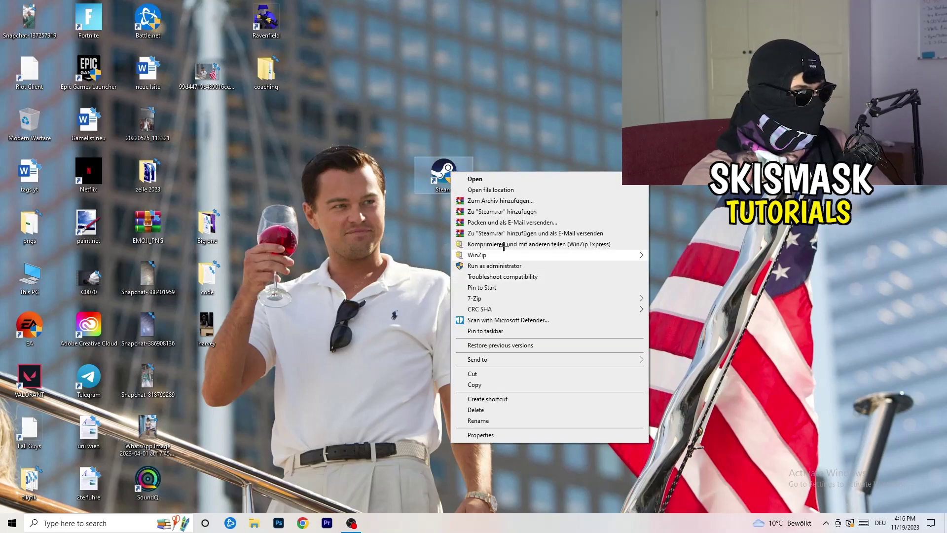
left_click(507, 436)
left_click_drag(515, 181, 334, 84)
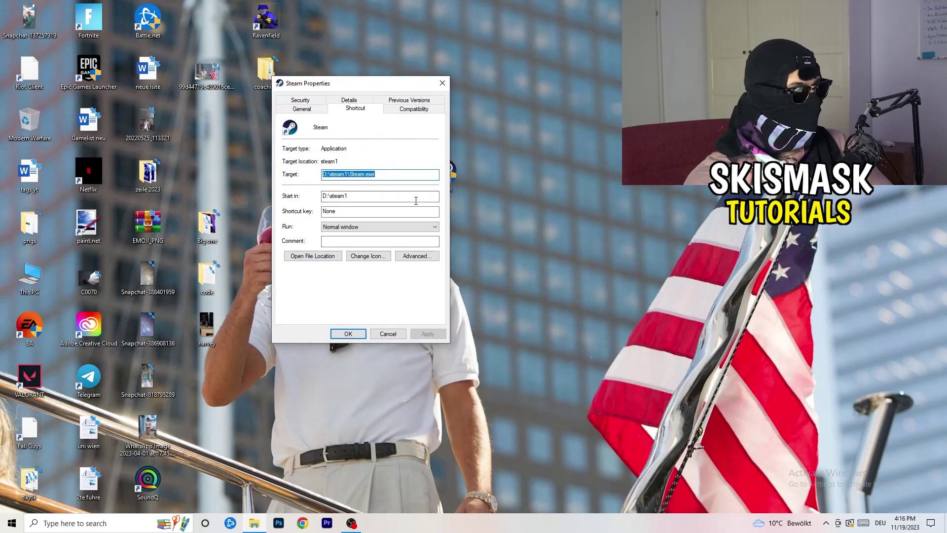
left_click(394, 108)
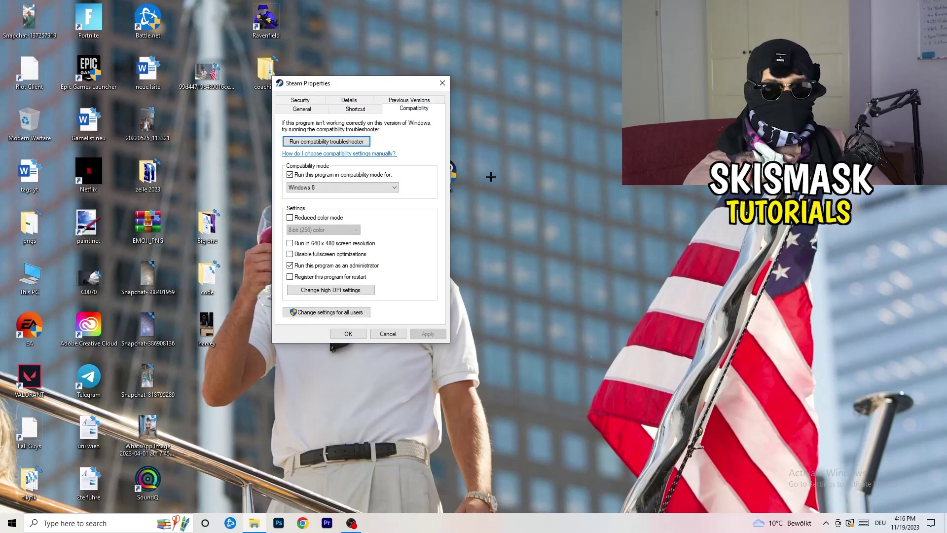
left_click(383, 187)
left_click(426, 186)
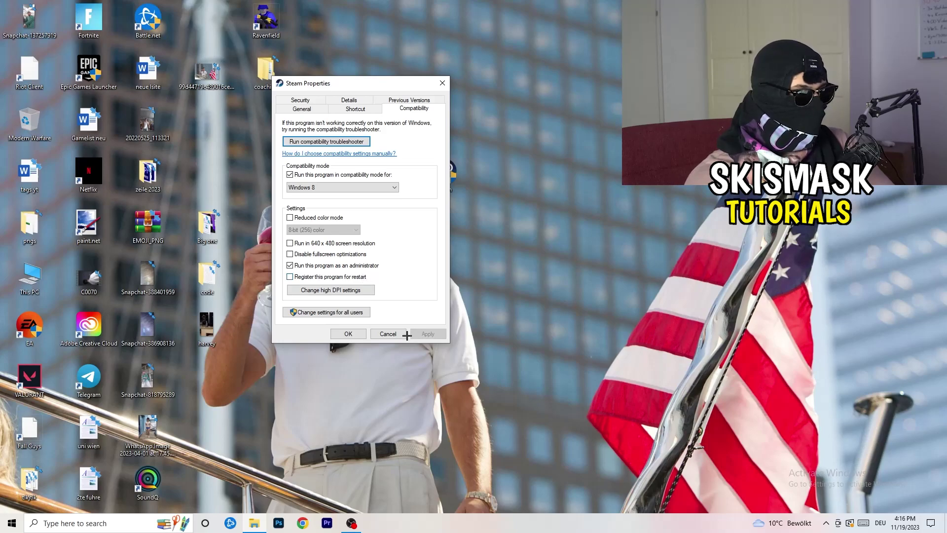
left_click(348, 333)
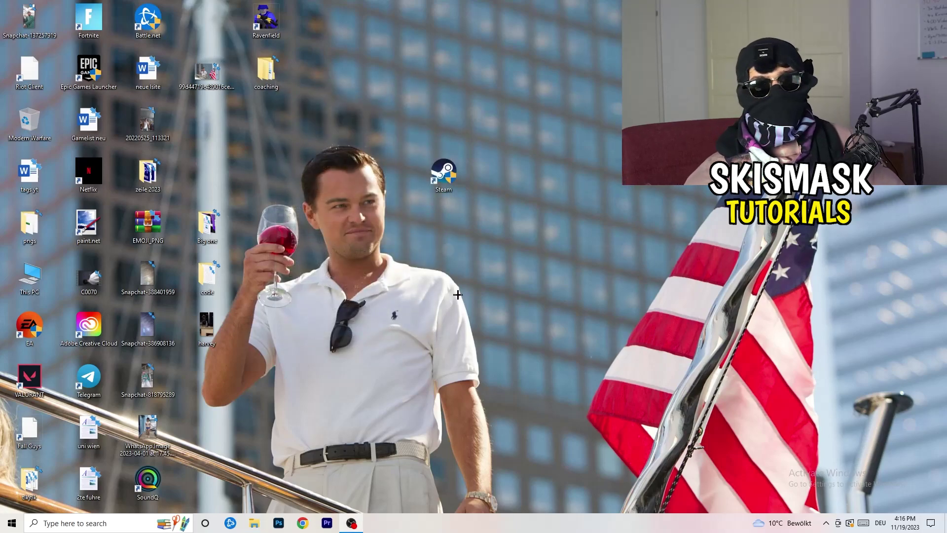
- Recheck Steam's compatibility settings, Windows 8 mode and administrator run enabled
left_click_drag(443, 170, 502, 171)
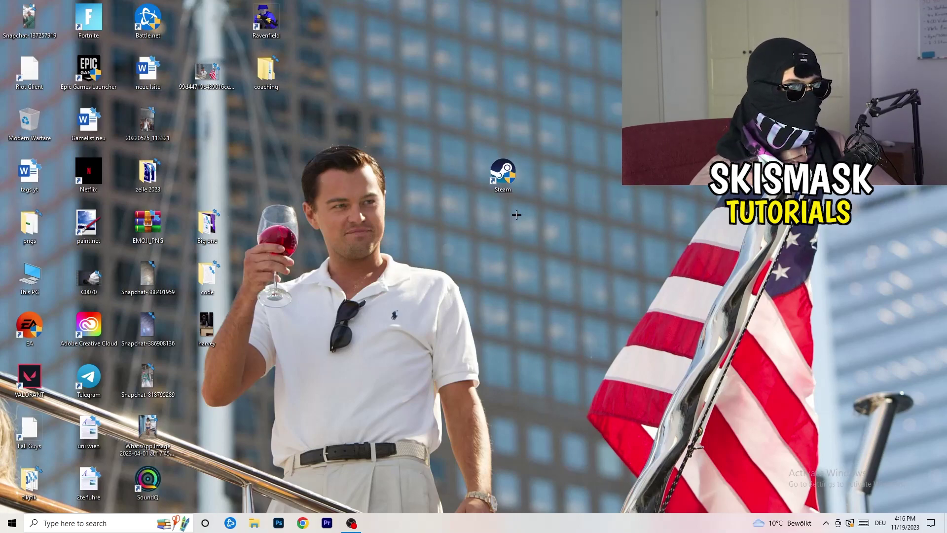
left_click_drag(502, 171, 444, 172)
right_click(442, 173)
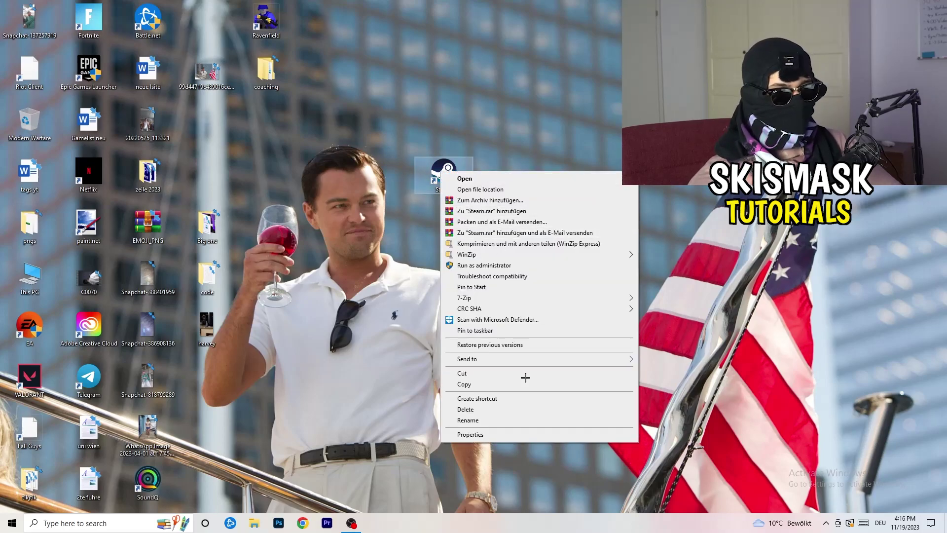
left_click(510, 434)
left_click(585, 203)
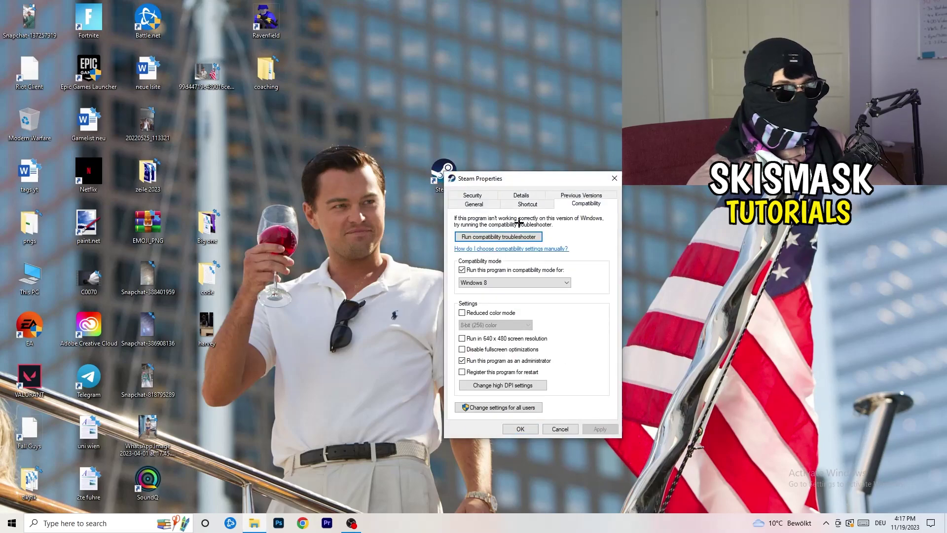
left_click(614, 178)
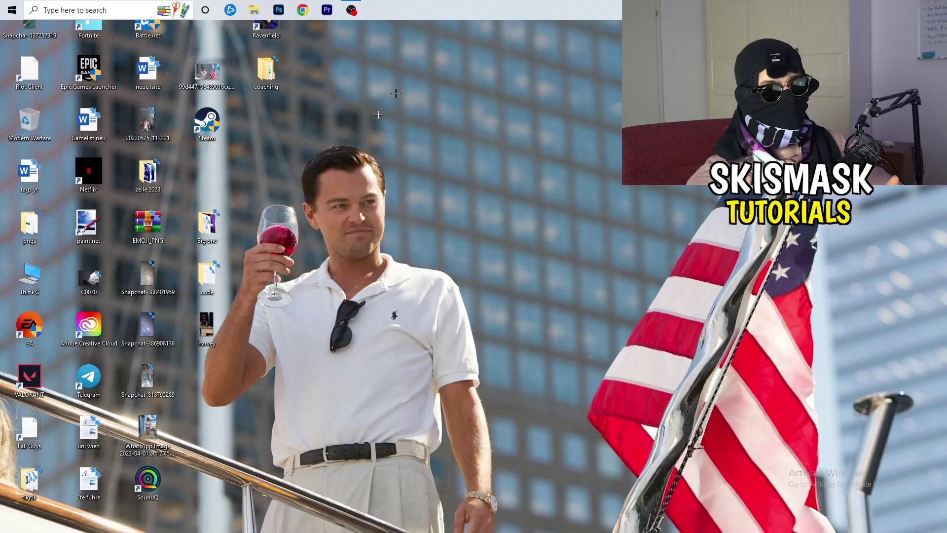
- Open Task Manager maximized on Details and show Creative Cloud UI Helper.exe's priority options
left_click_drag(395, 11, 474, 505)
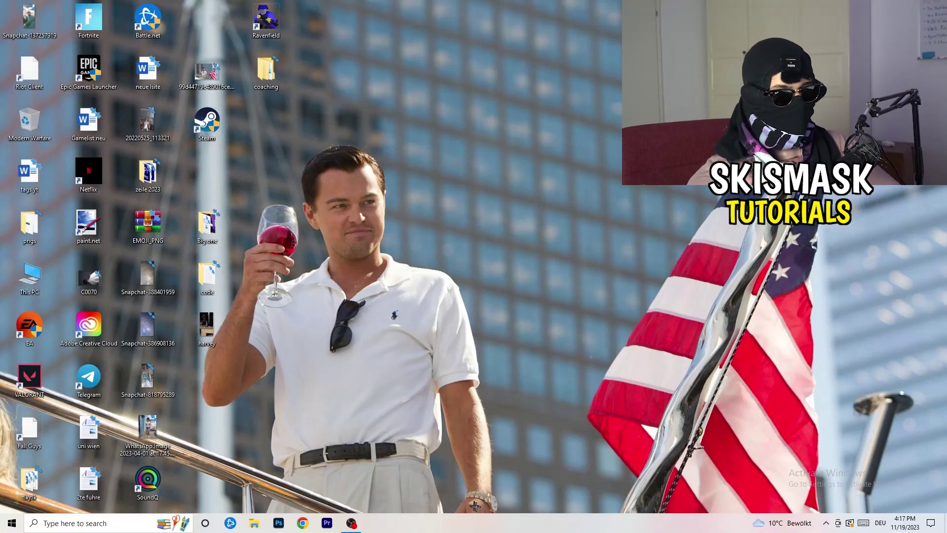
right_click(450, 528)
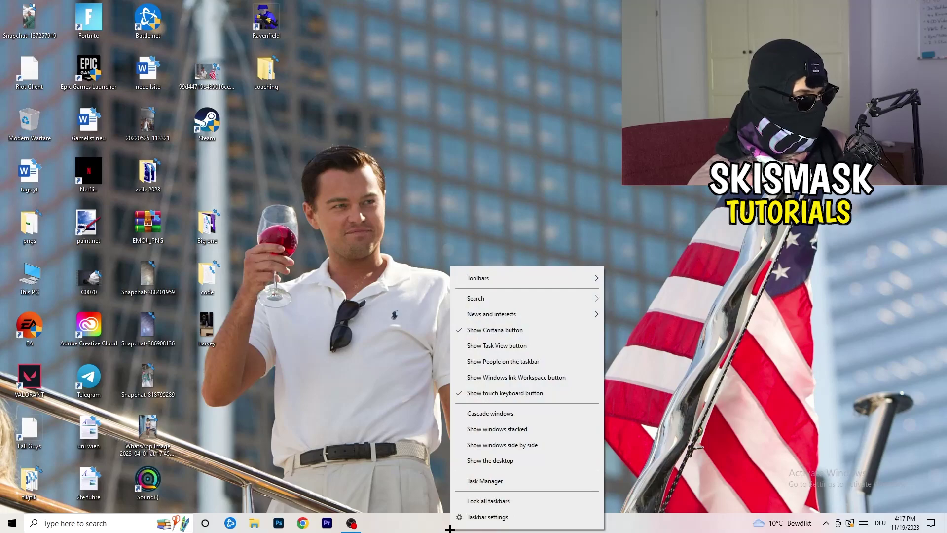
left_click(502, 480)
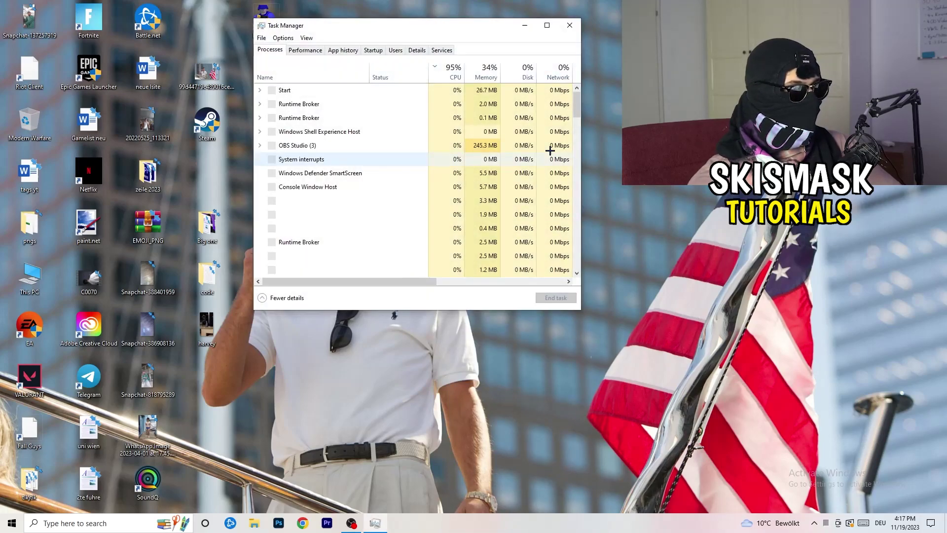
left_click(545, 25)
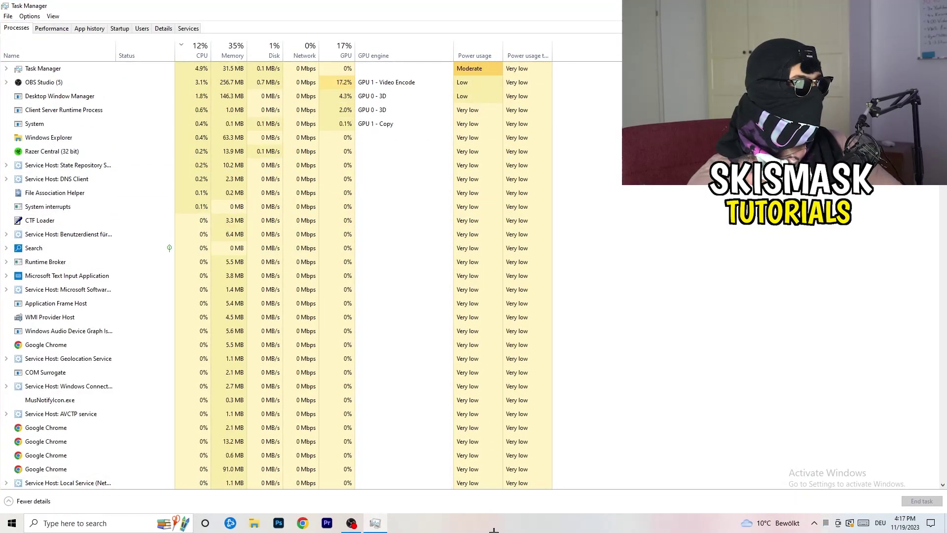
left_click(164, 29)
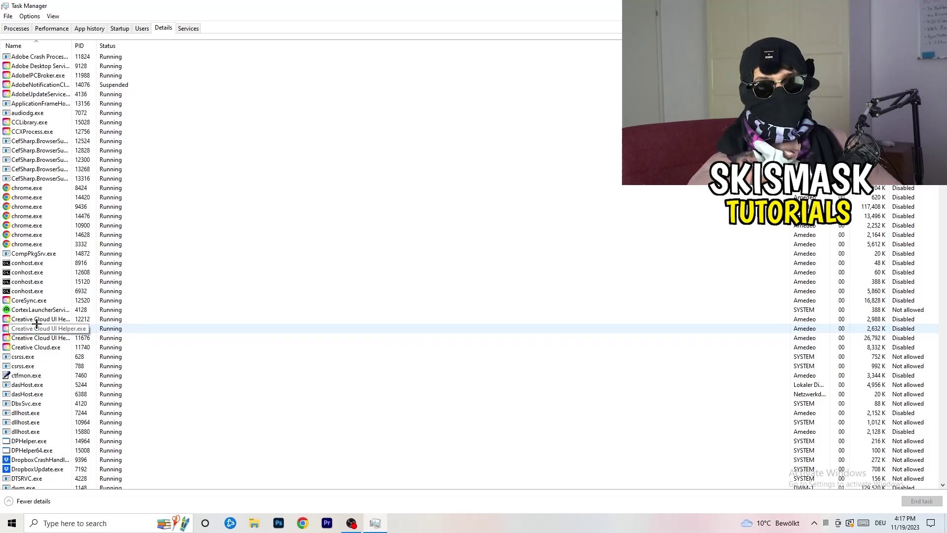
right_click(38, 319)
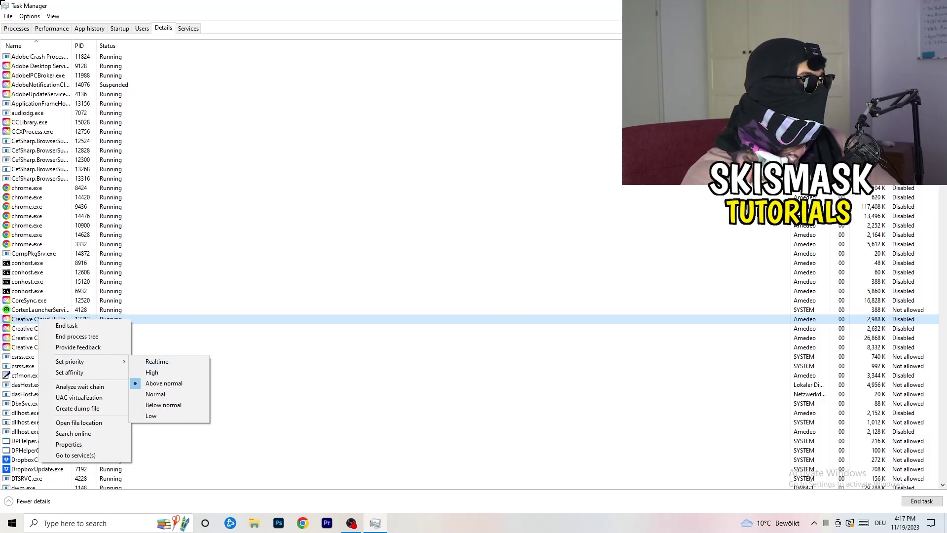
- Review Startup apps, keeping Windows Security notification enabled, then return to Processes
left_click(117, 27)
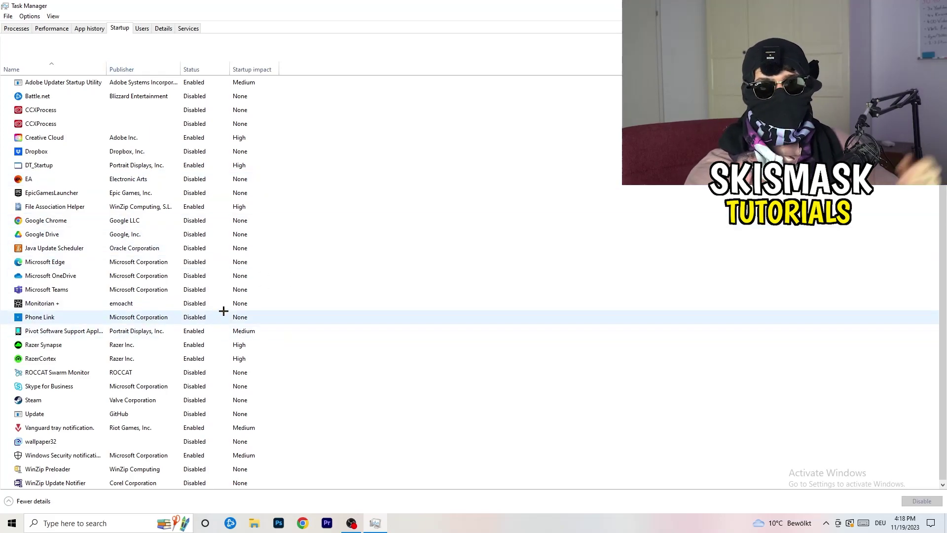
right_click(201, 454)
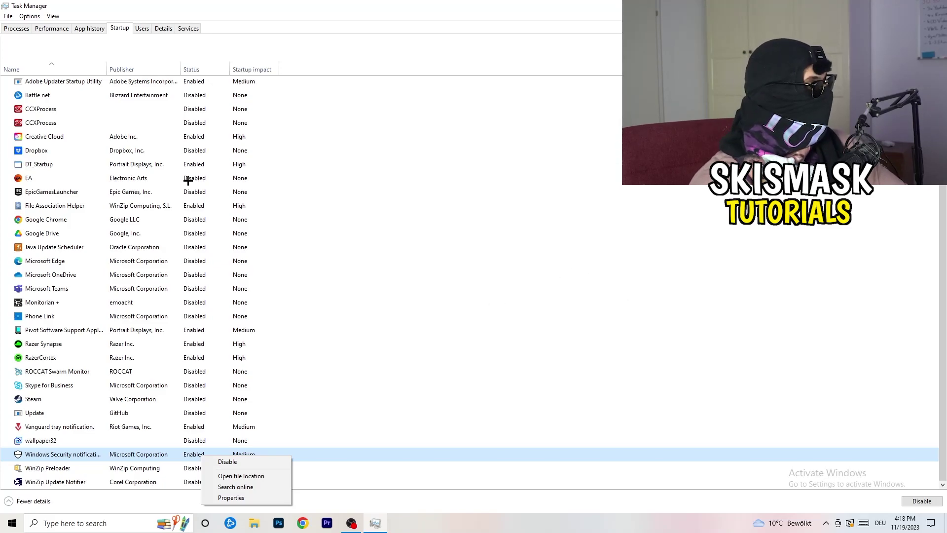
left_click(16, 29)
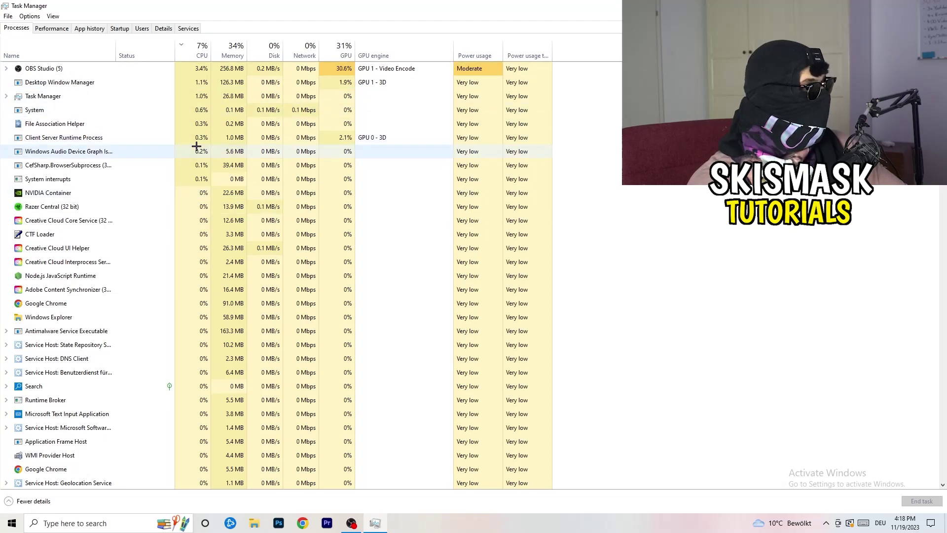
scroll(170, 149, "down", 5)
scroll(200, 144, "up", 5)
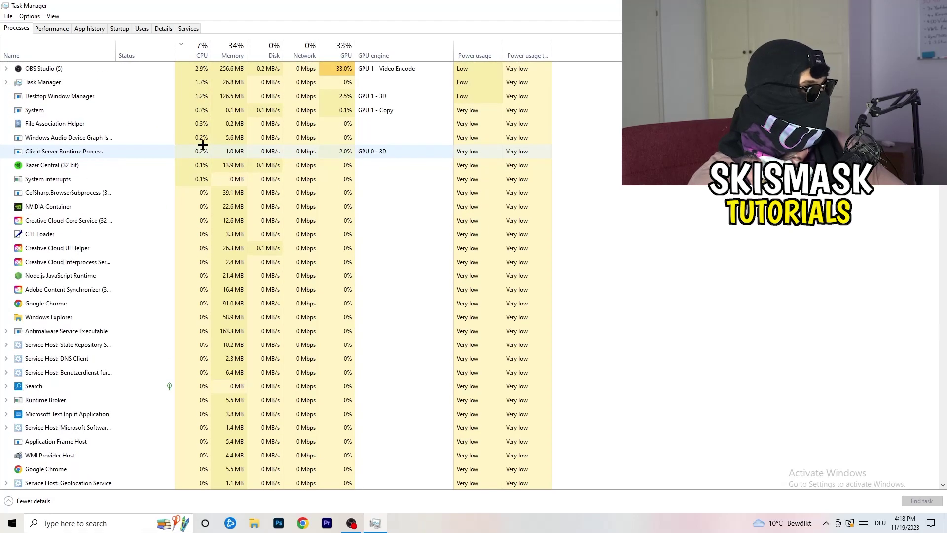
- Sort processes by GPU, leaving OBS Studio on top at about 30%
left_click(342, 56)
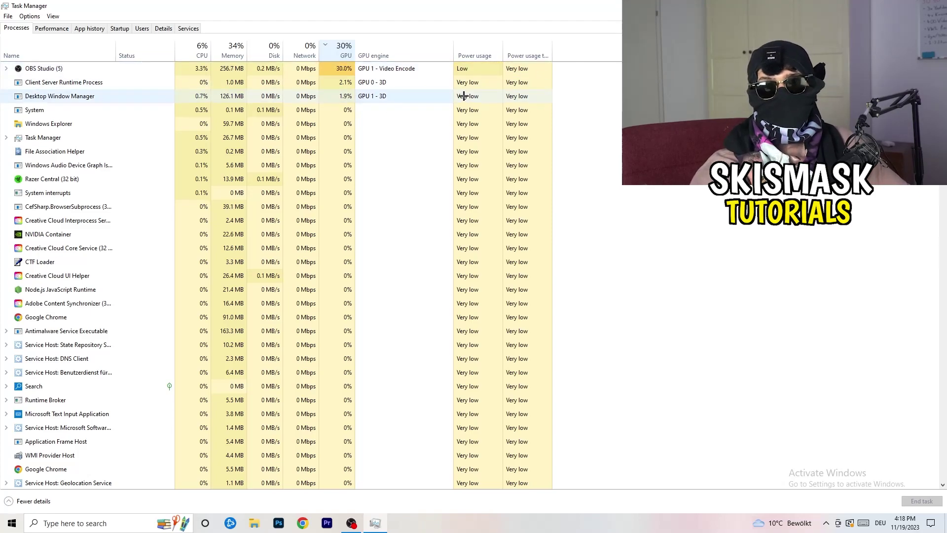
right_click(324, 68)
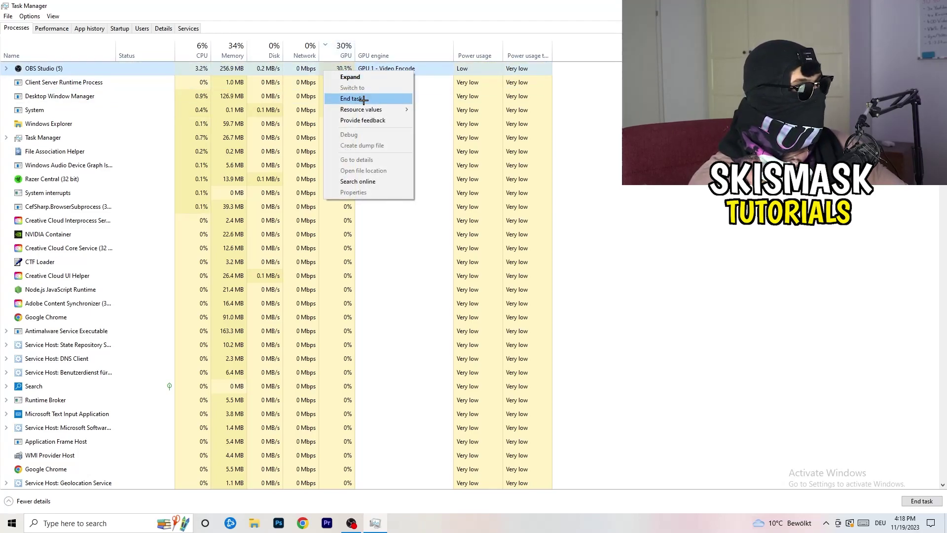
key("Escape")
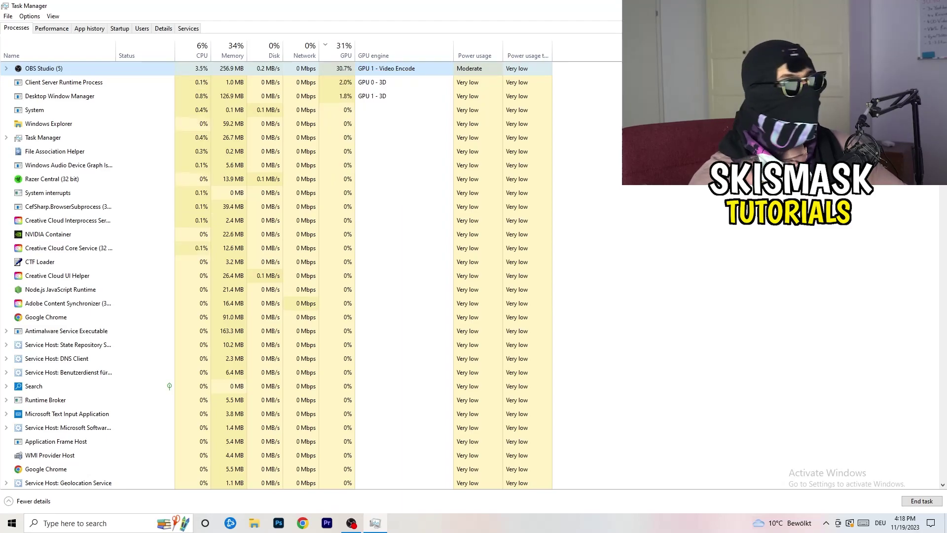
- Close the Task Manager window with Alt+F4, leaving the desktop visible
key("alt+F4")
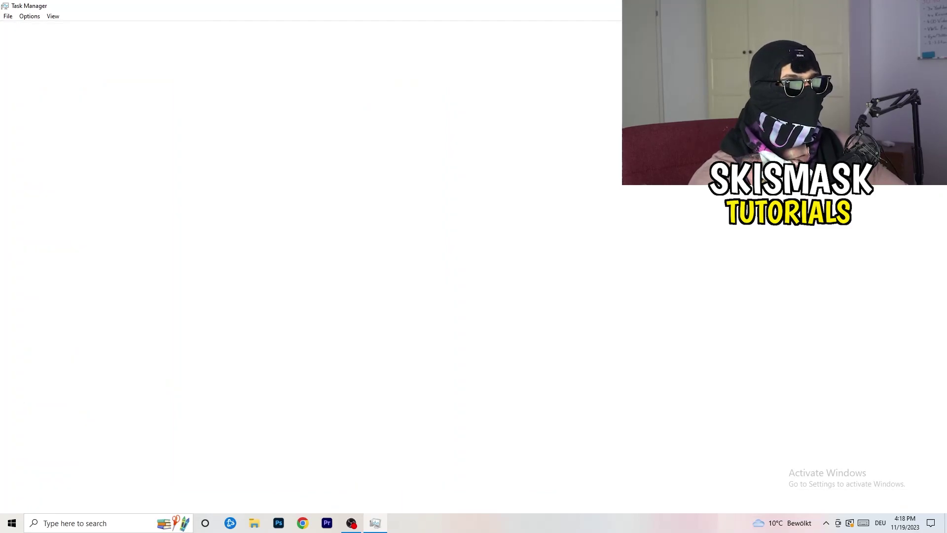